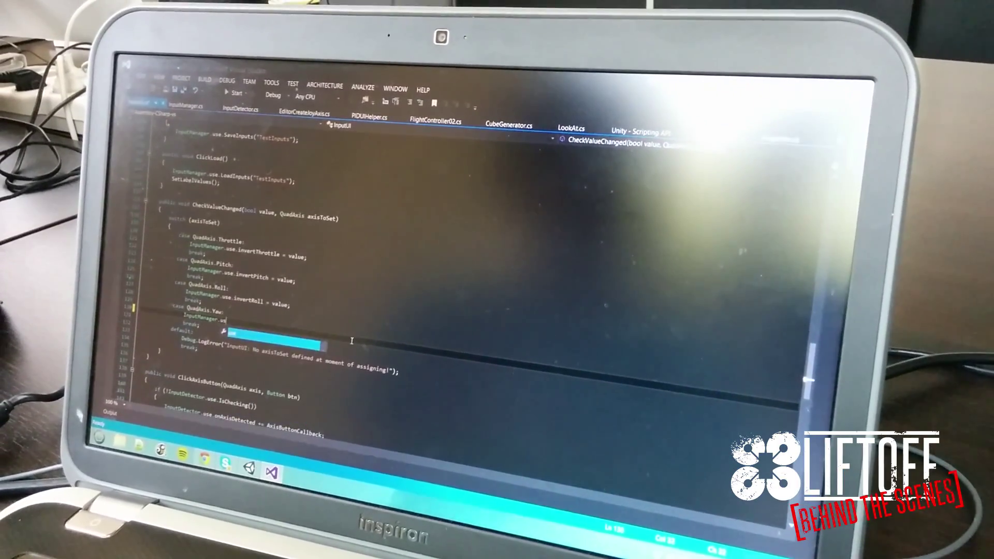
text(e.in)
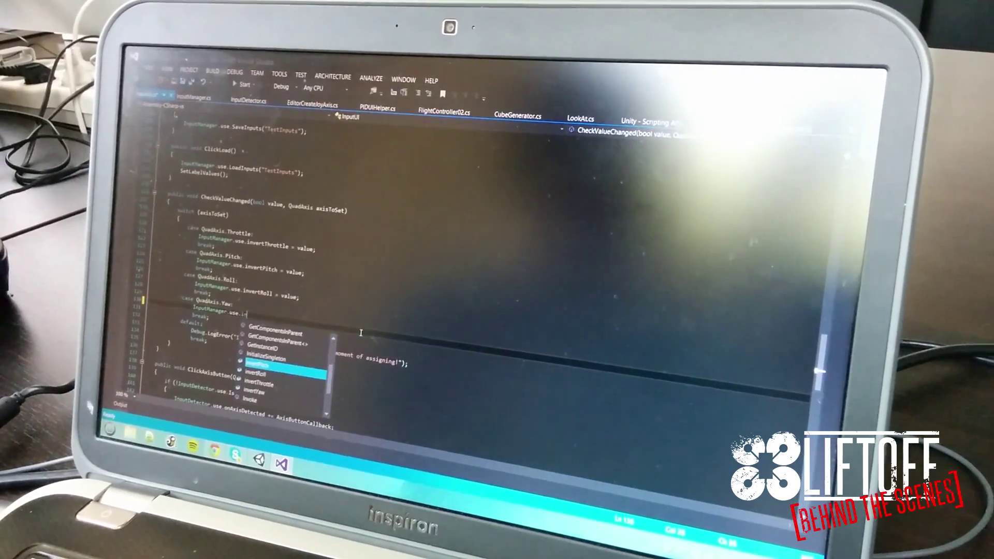
text(i)
- Accept the invertYaw member so the Yaw case assigns InputManager.invertYaw
key(Tab)
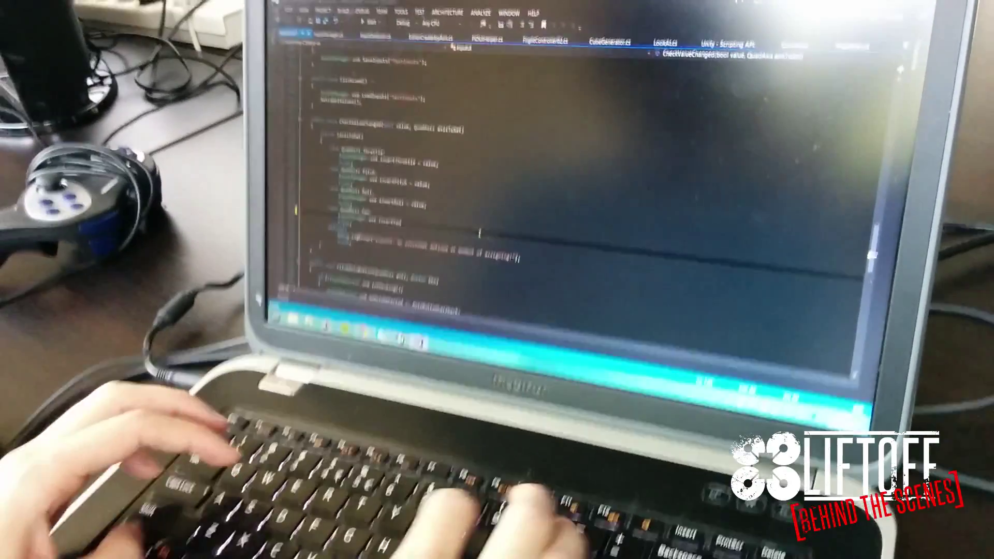
text( = val)
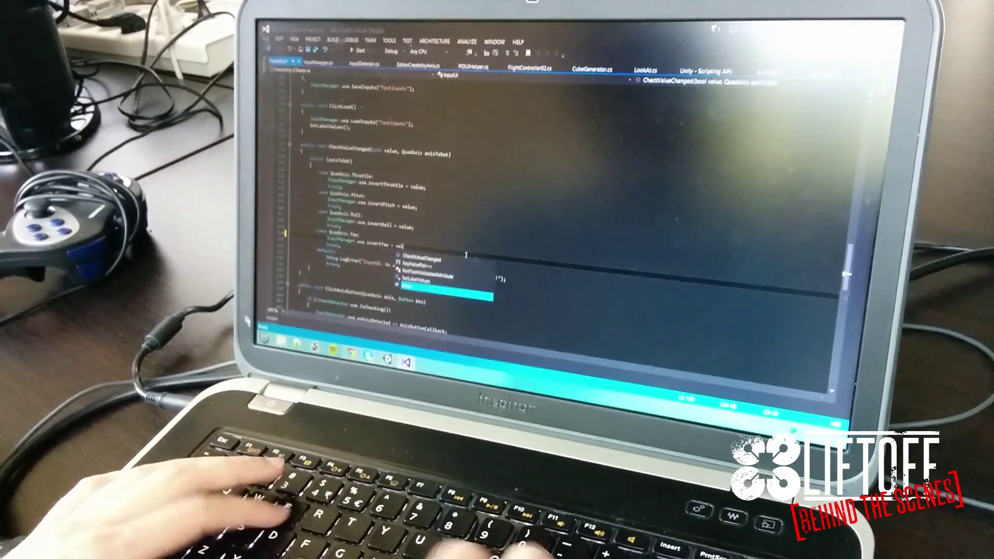